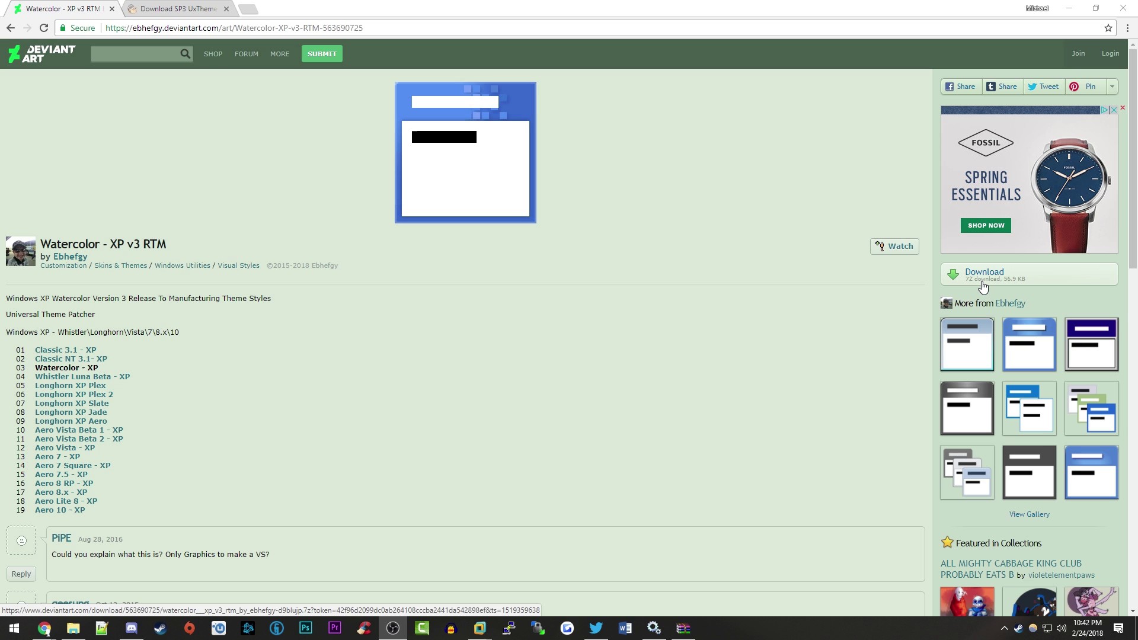
- Switch between the MajorGeeks and DeviantArt tabs, ending on the SP3 UxTheme Patcher 1.3 page
click(180, 7)
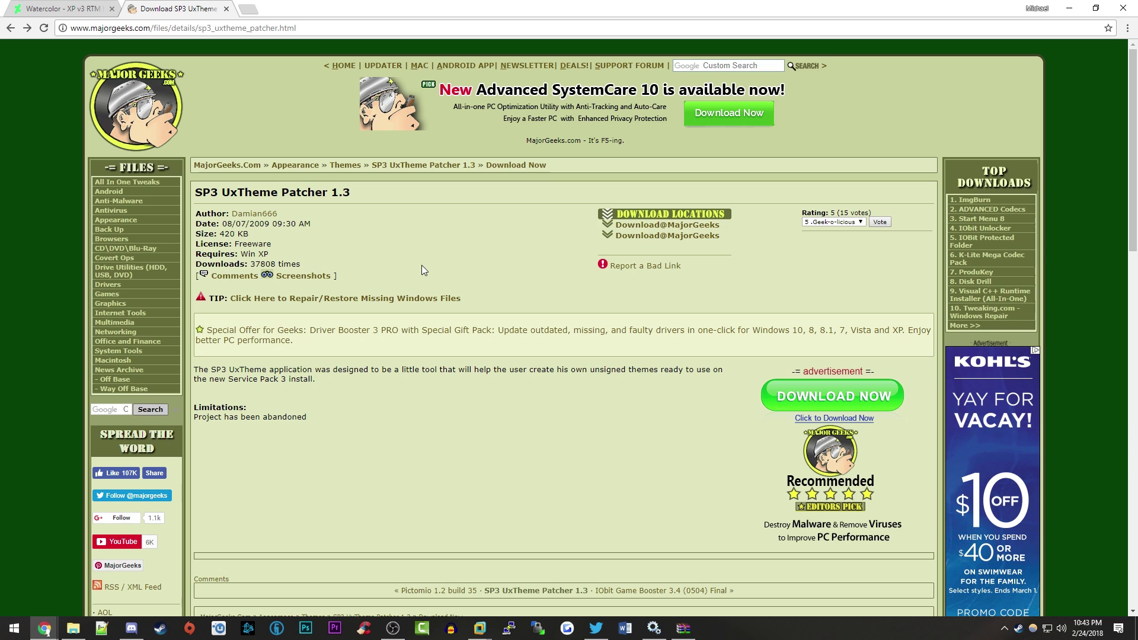
click(80, 9)
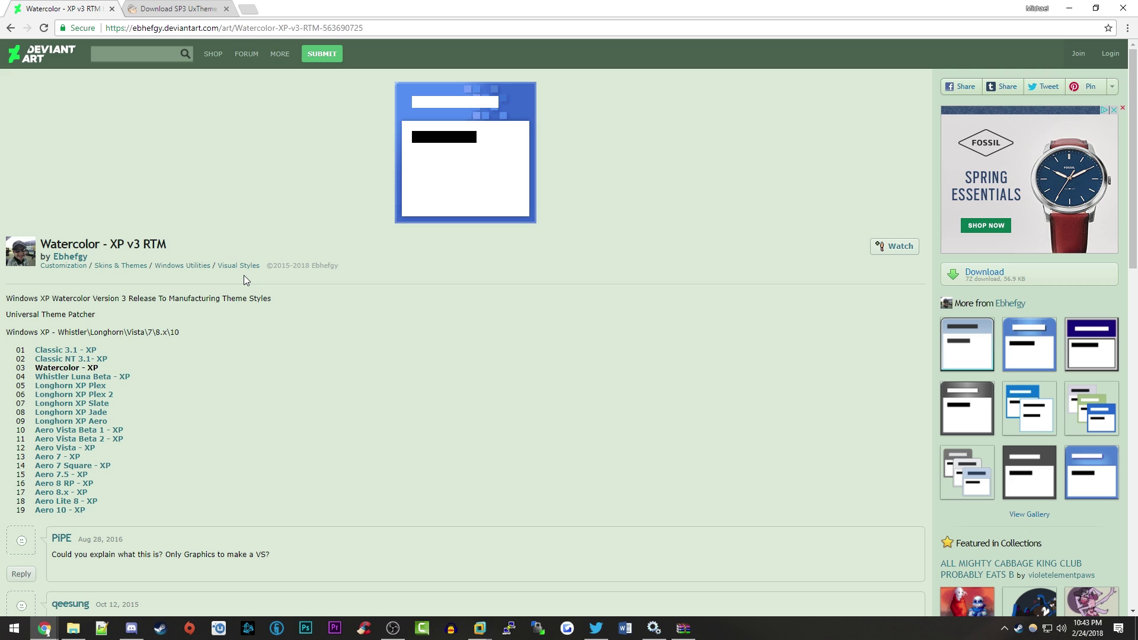
click(199, 5)
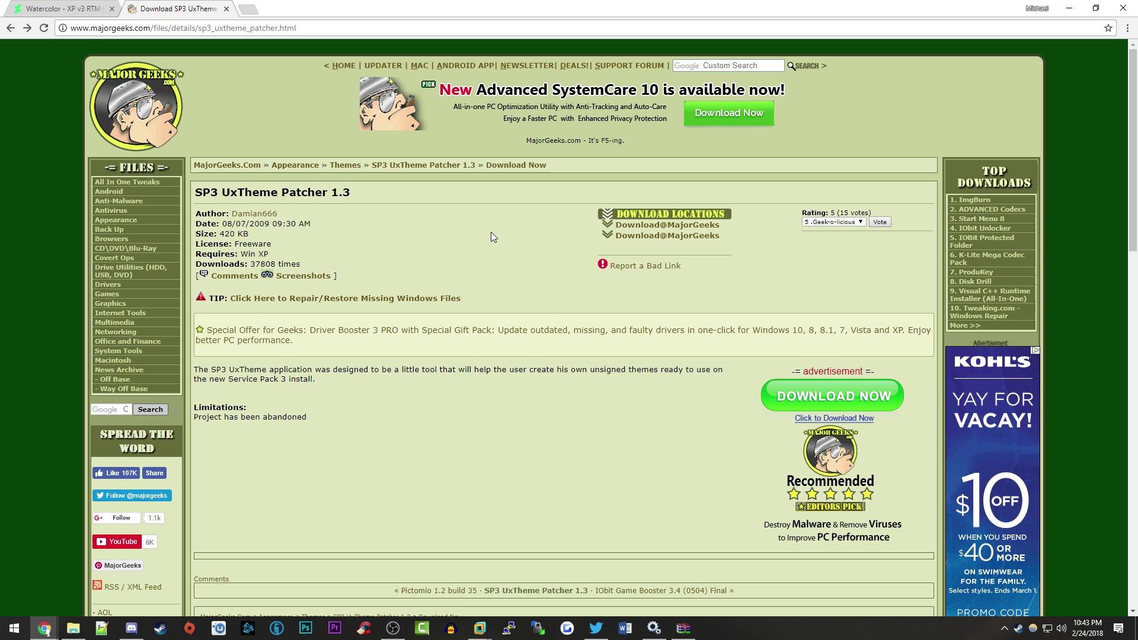
- Bring the Windows XP virtual machine forward and show it full screen
mouse_move(480, 628)
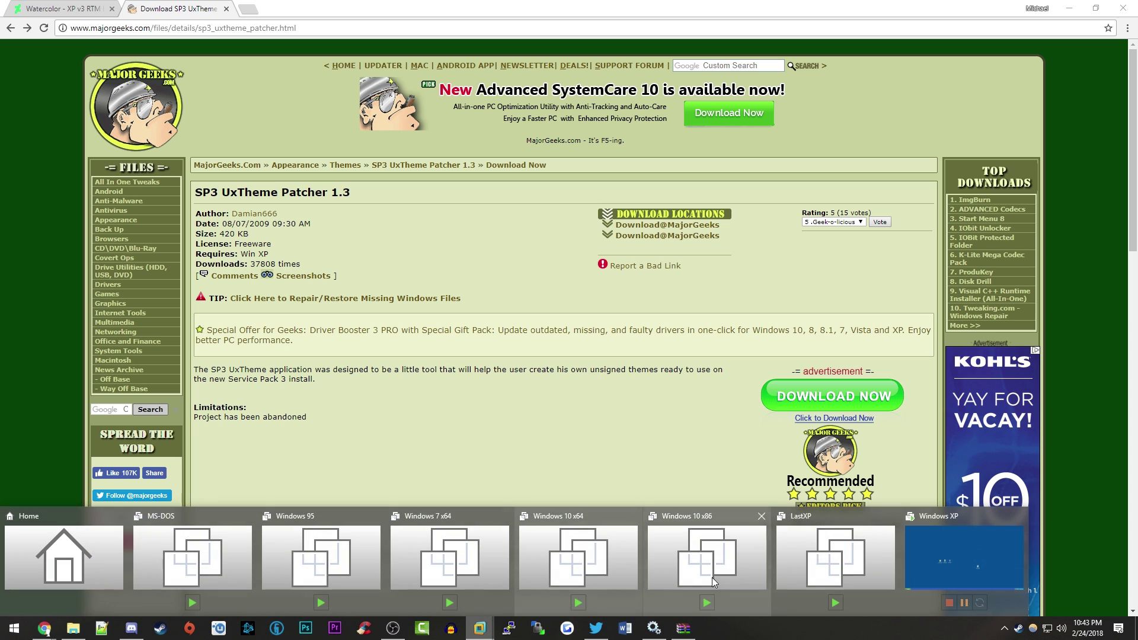
click(948, 546)
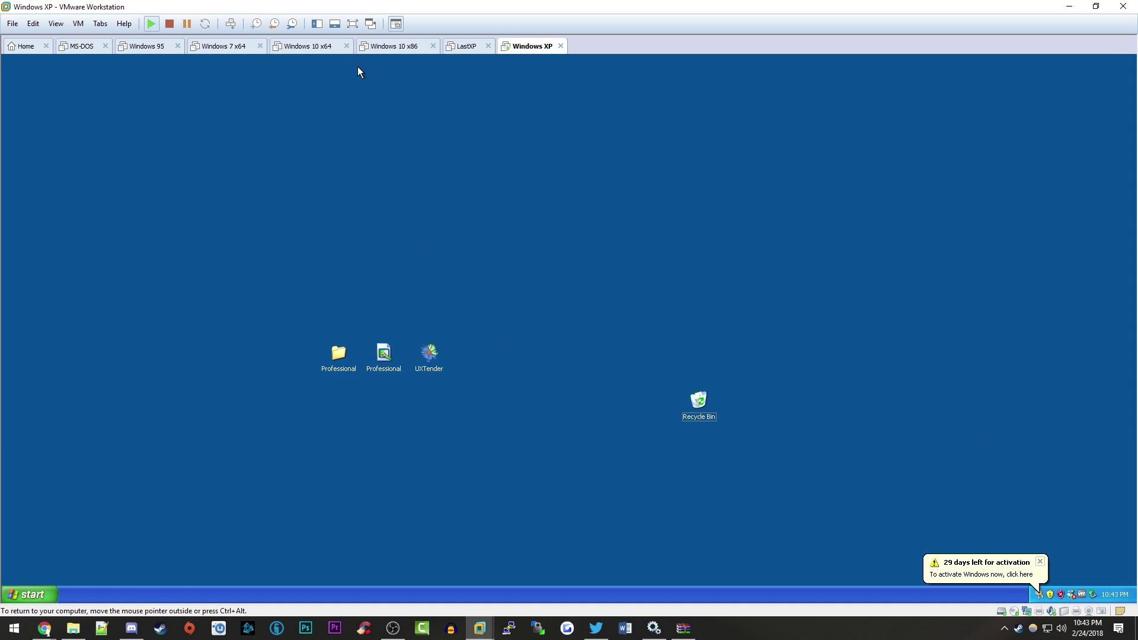
click(353, 23)
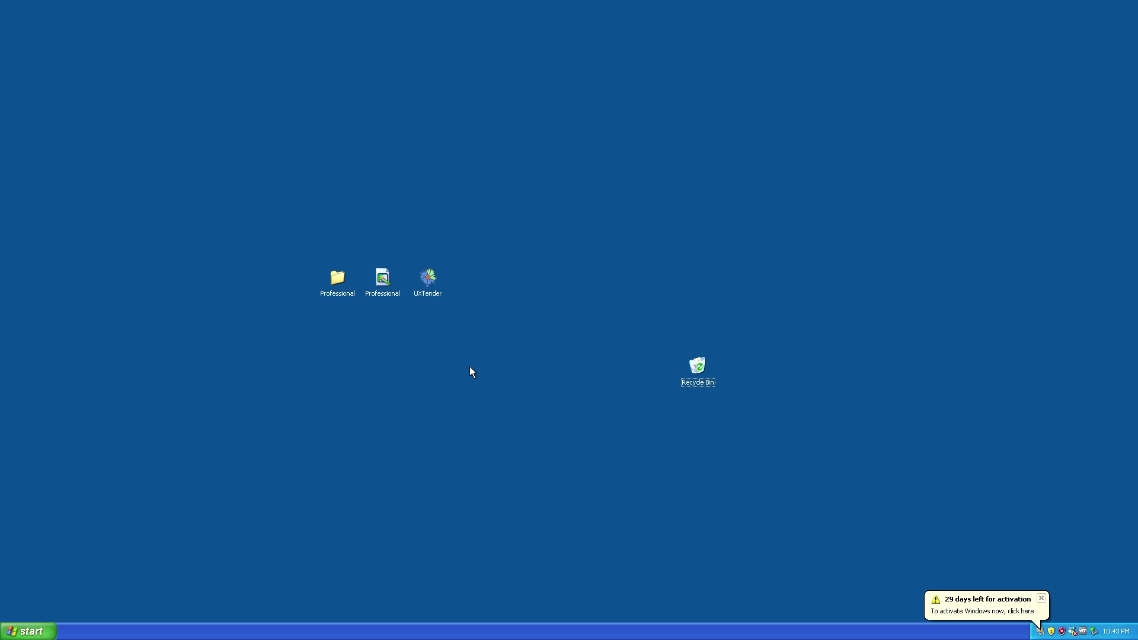
- Select the UXTender and Professional desktop items, then clear the selection
click(428, 277)
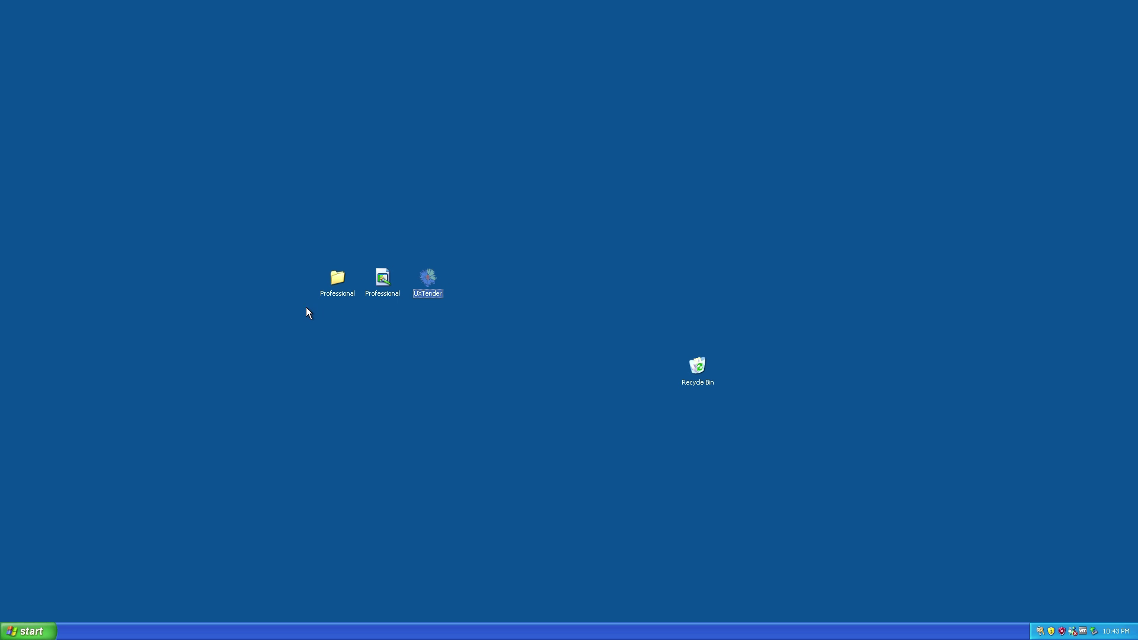
drag(304, 307, 404, 261)
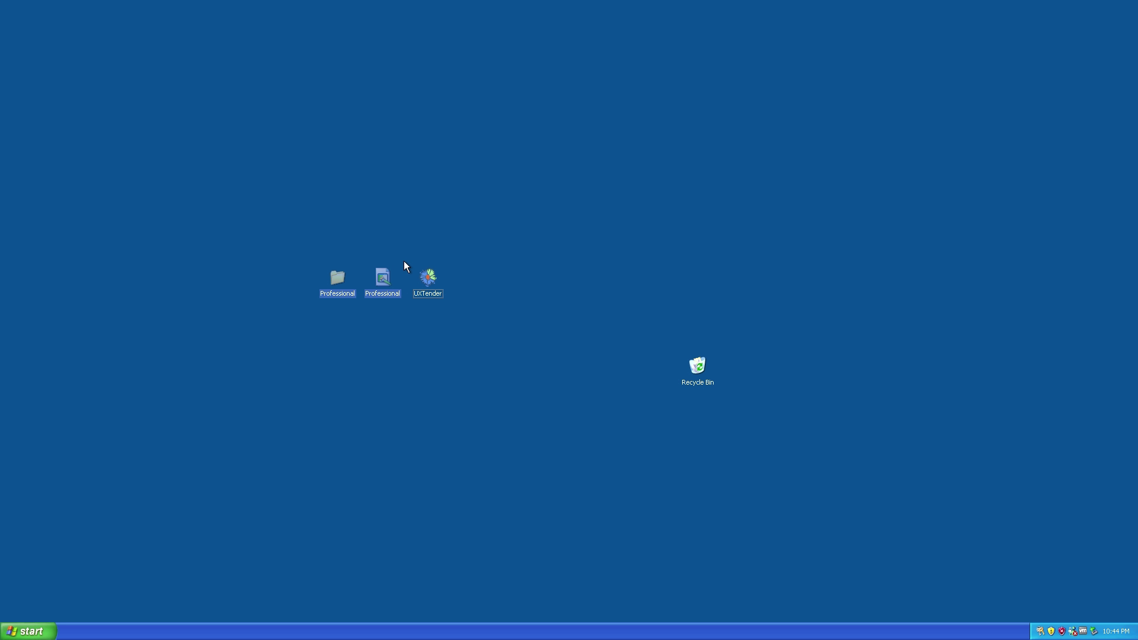
click(404, 262)
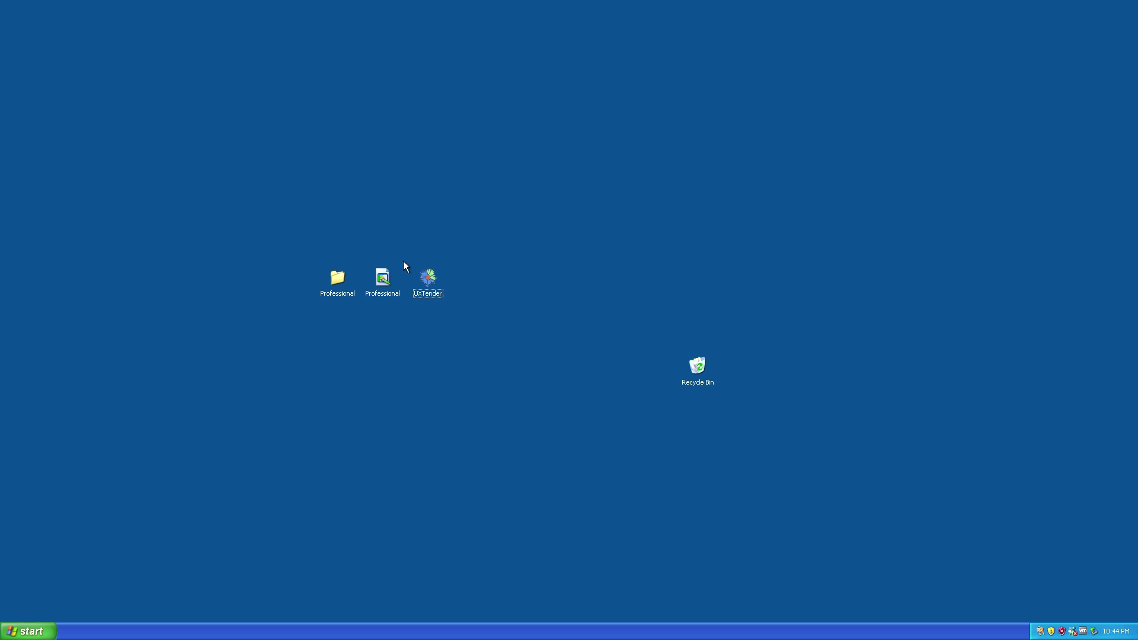
mouse_move(388, 283)
- Launch UXTender, centre its window, and patch uxtheme for unsigned visual styles
double_click(431, 280)
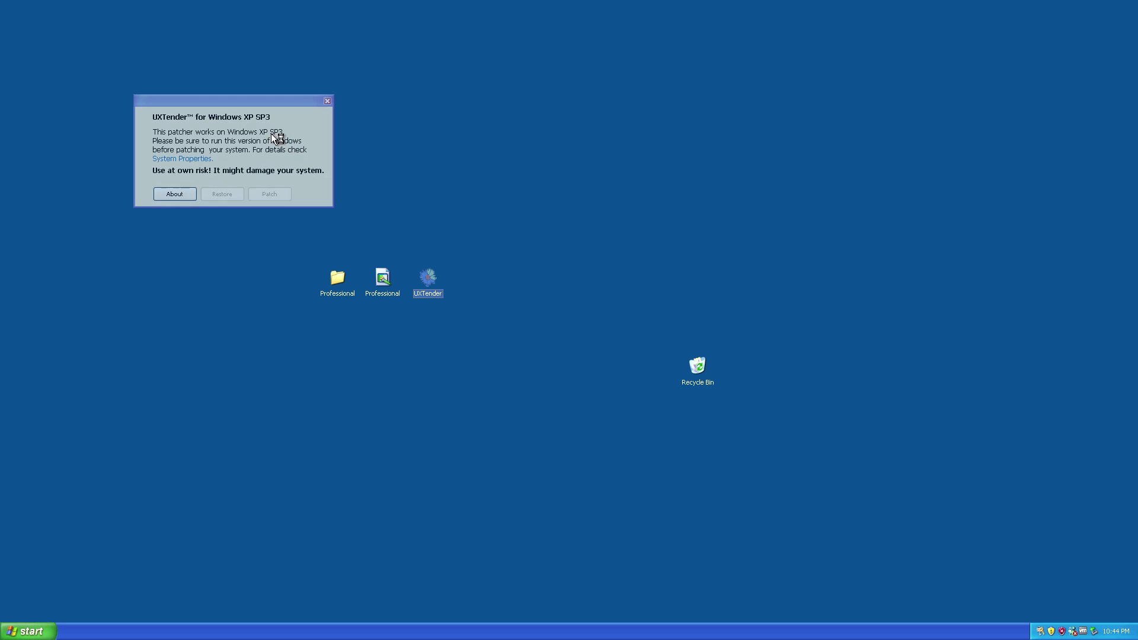
drag(243, 98, 549, 233)
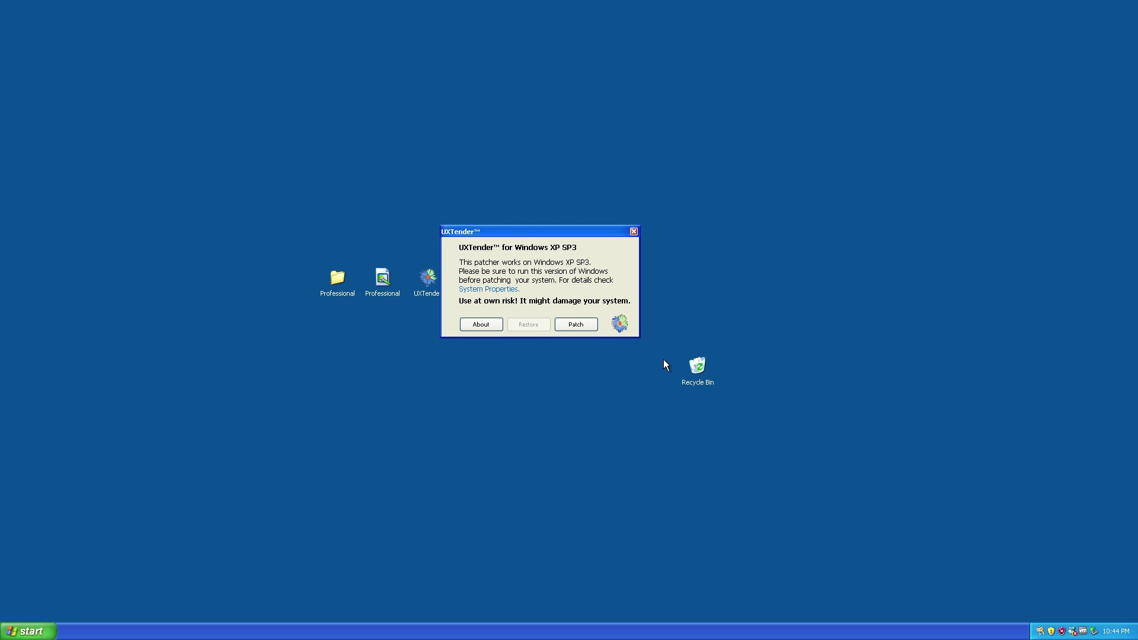
click(585, 326)
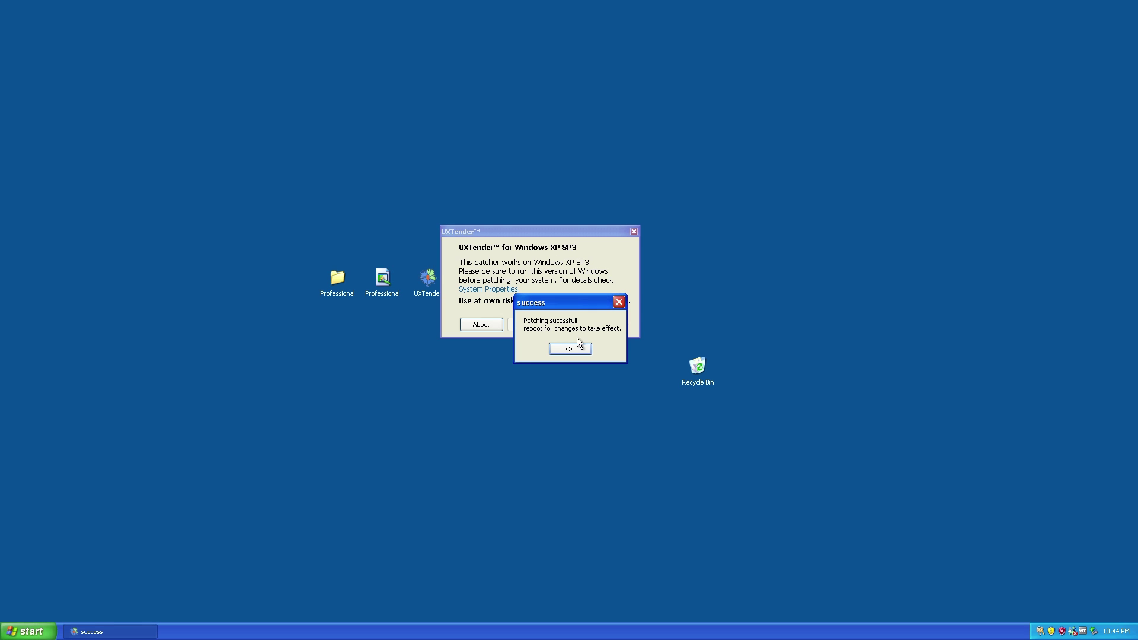
- Dismiss the patch success message, close UXTender, and briefly check the start menu
click(570, 348)
click(633, 232)
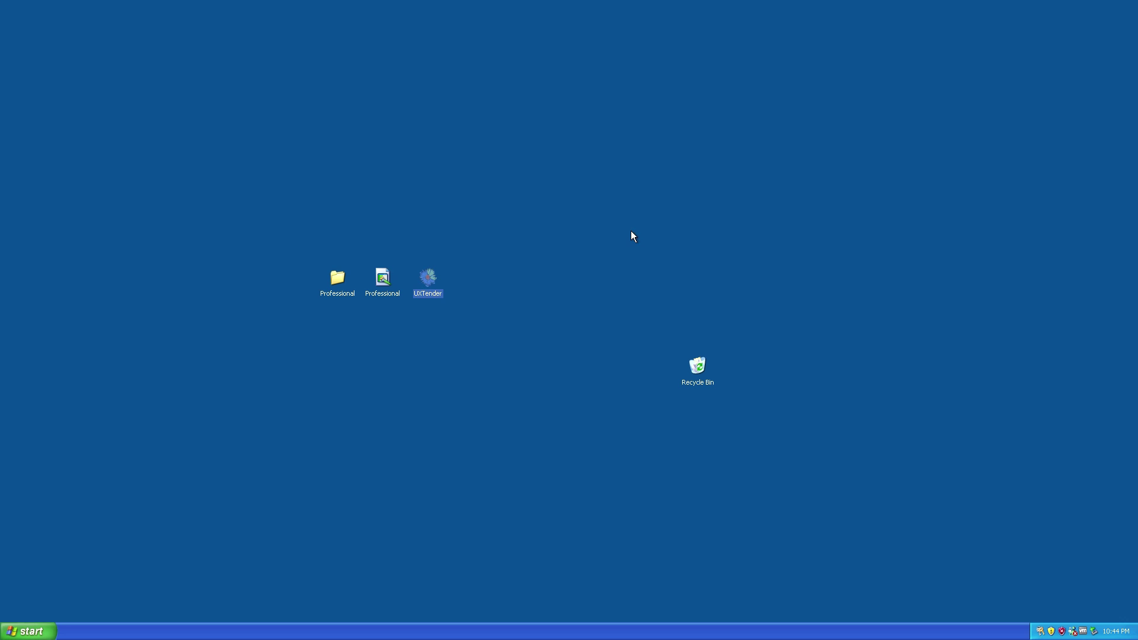
click(35, 632)
click(476, 399)
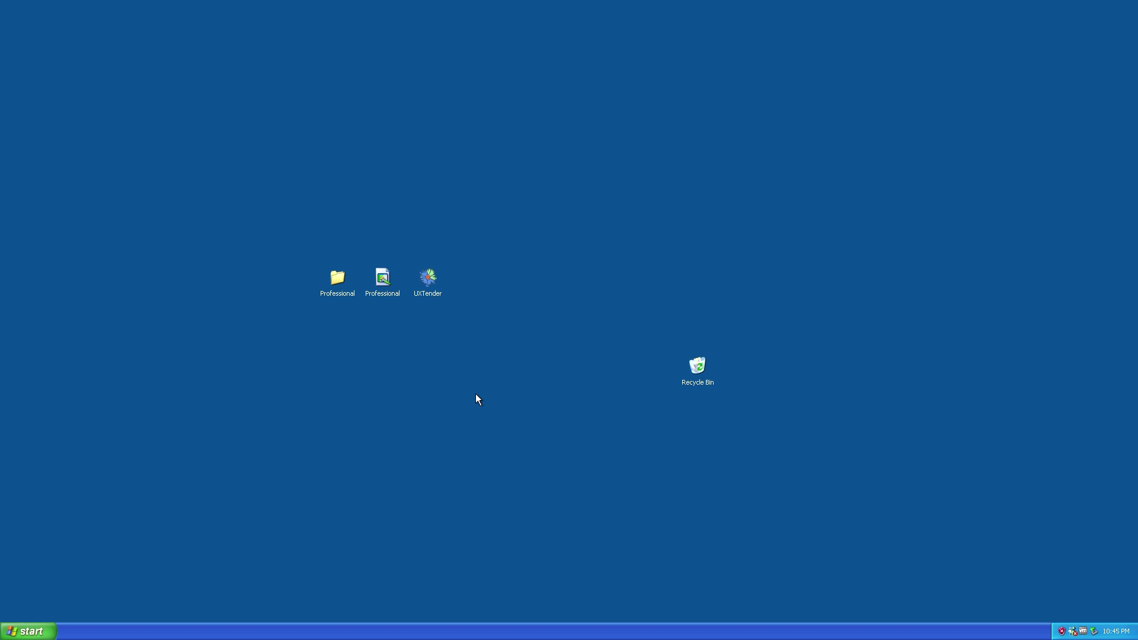
- Open the desktop Professional folder and select its Professional .msstyles visual style file
double_click(380, 281)
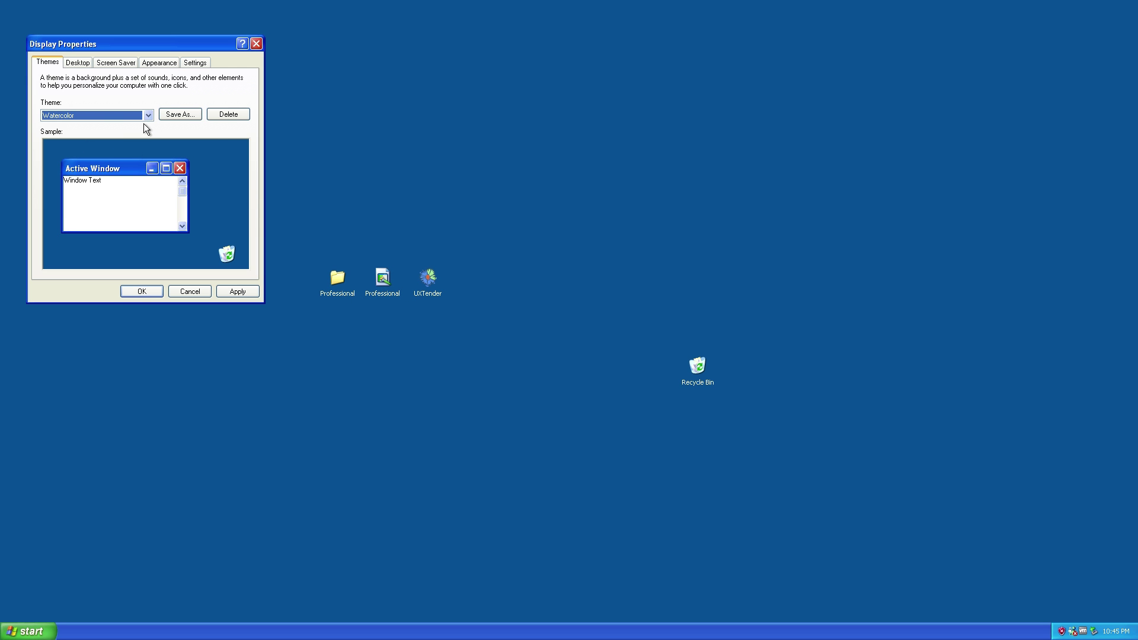
click(256, 45)
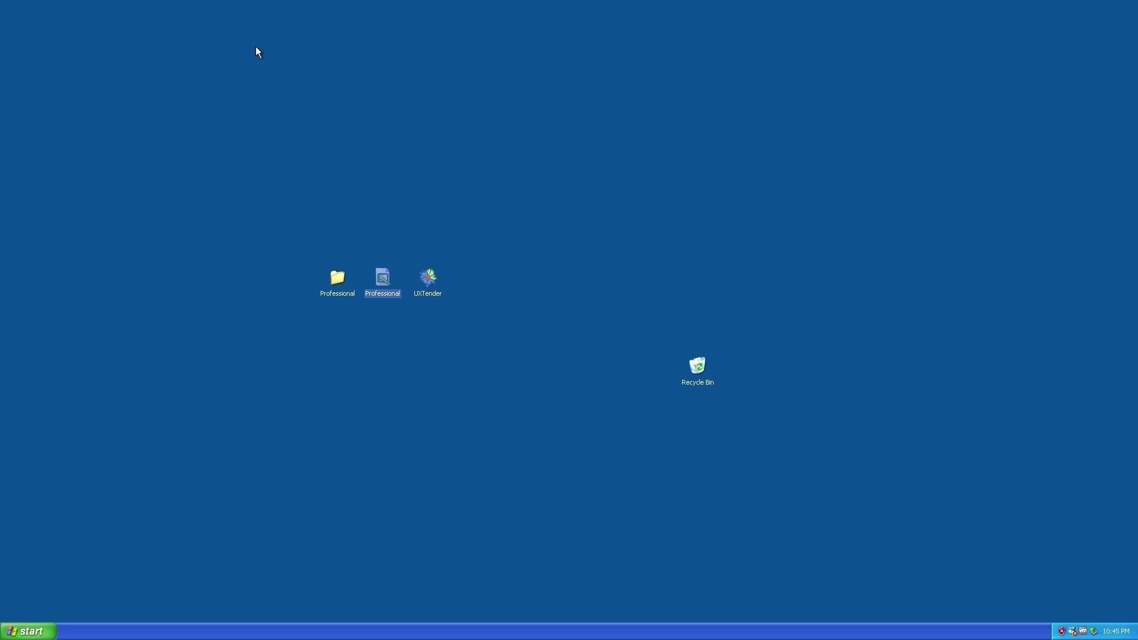
double_click(335, 278)
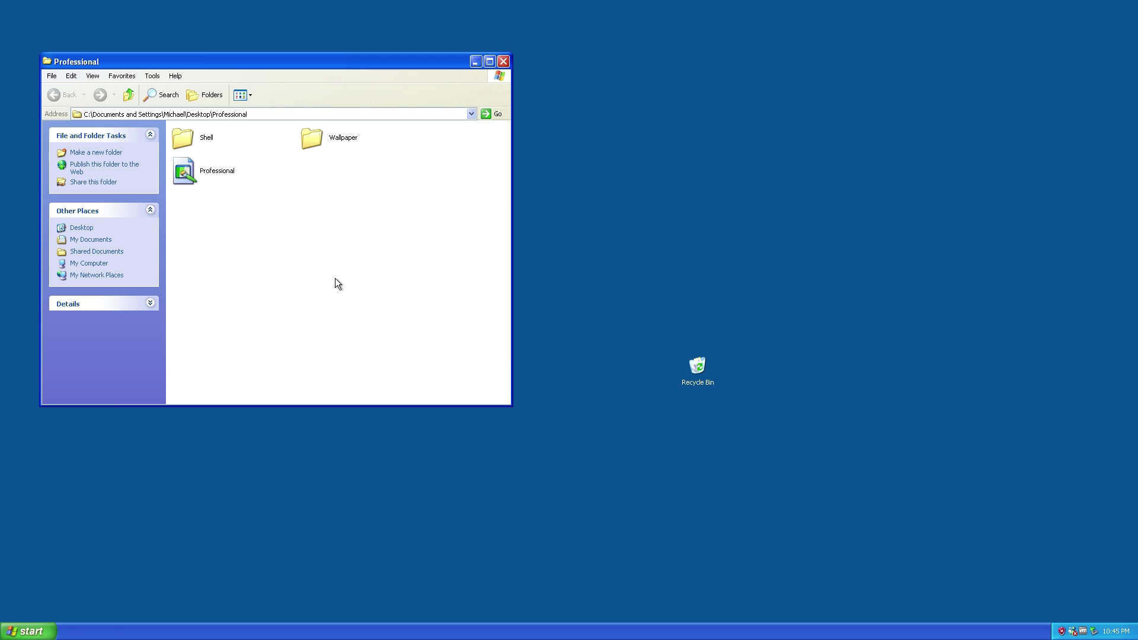
click(199, 172)
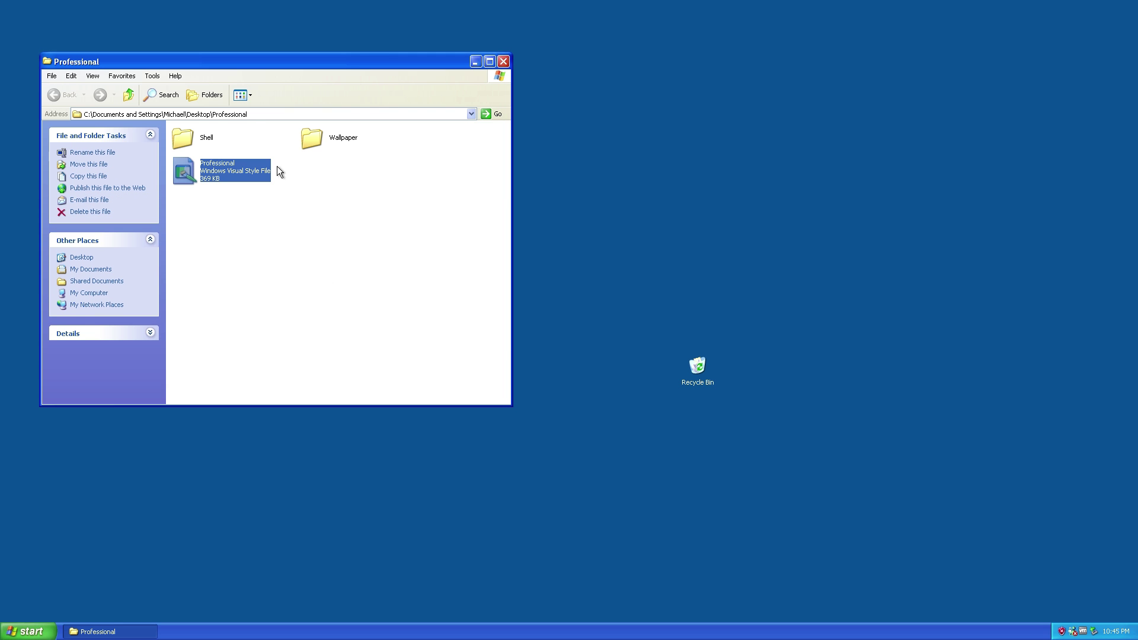
- Apply 'Watercolor style' with the Default colour scheme from the Professional .msstyles file
double_click(186, 174)
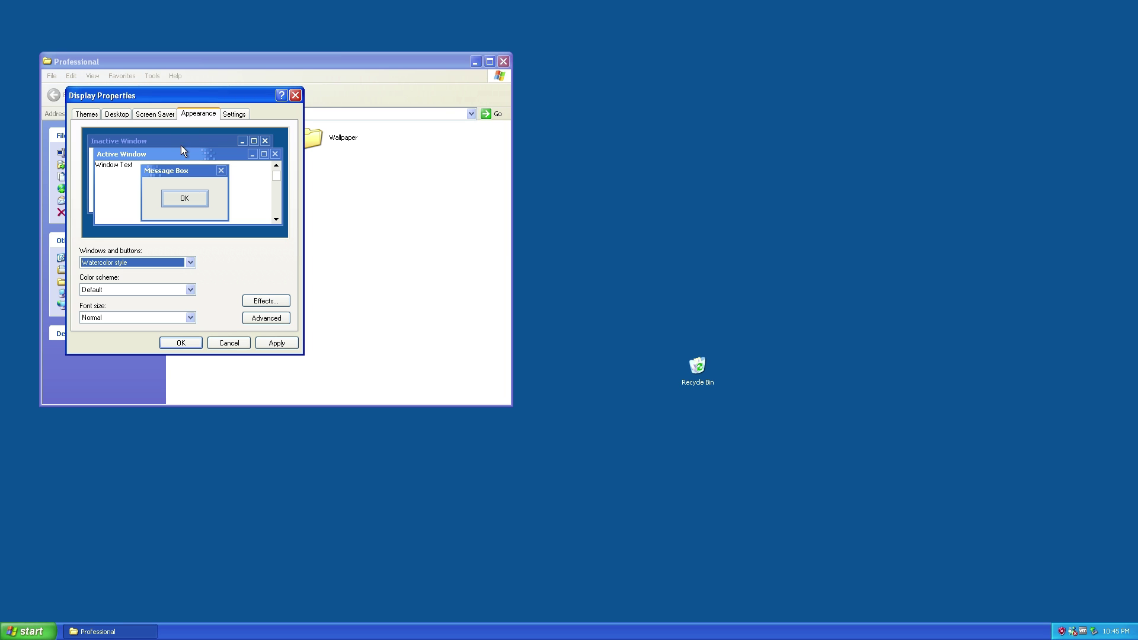
drag(176, 97, 599, 142)
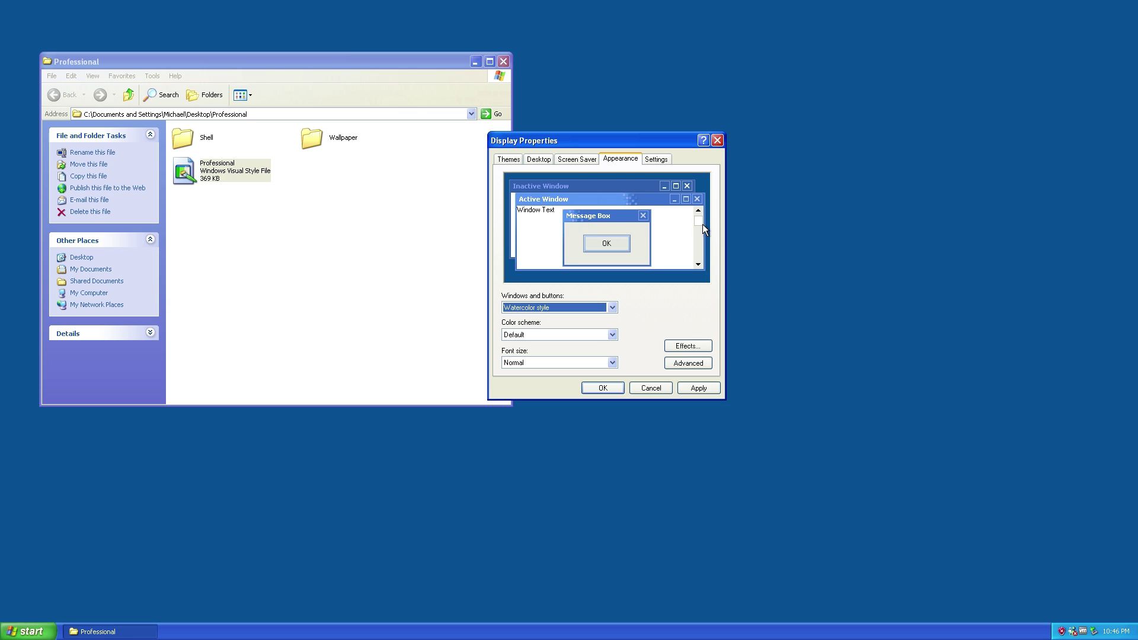
click(611, 307)
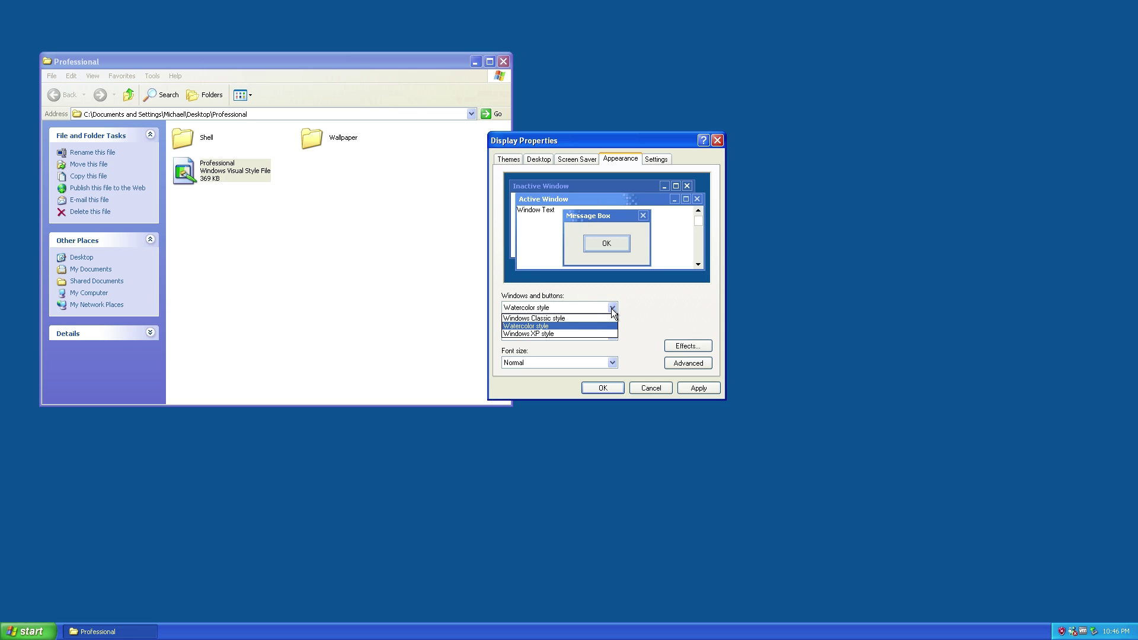
click(533, 330)
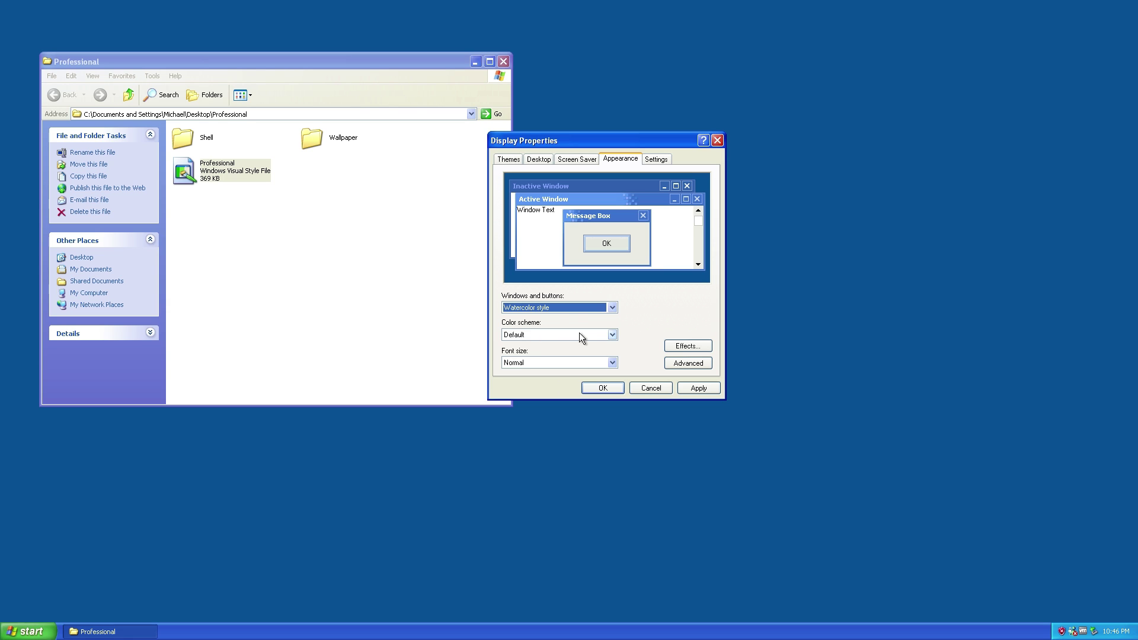
click(579, 334)
click(577, 335)
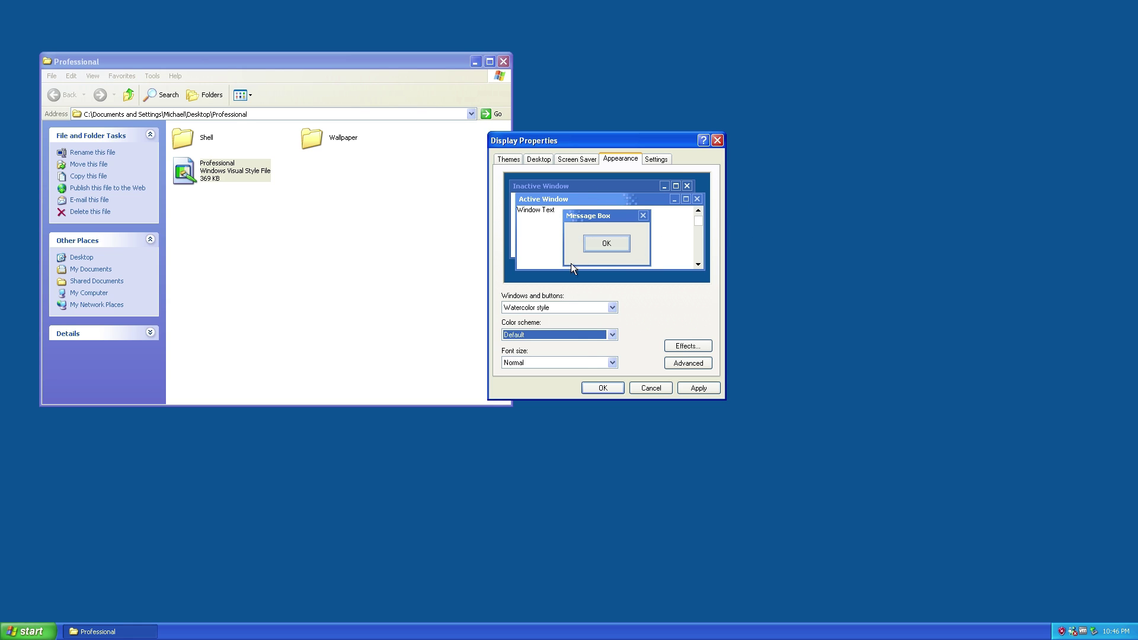
click(694, 388)
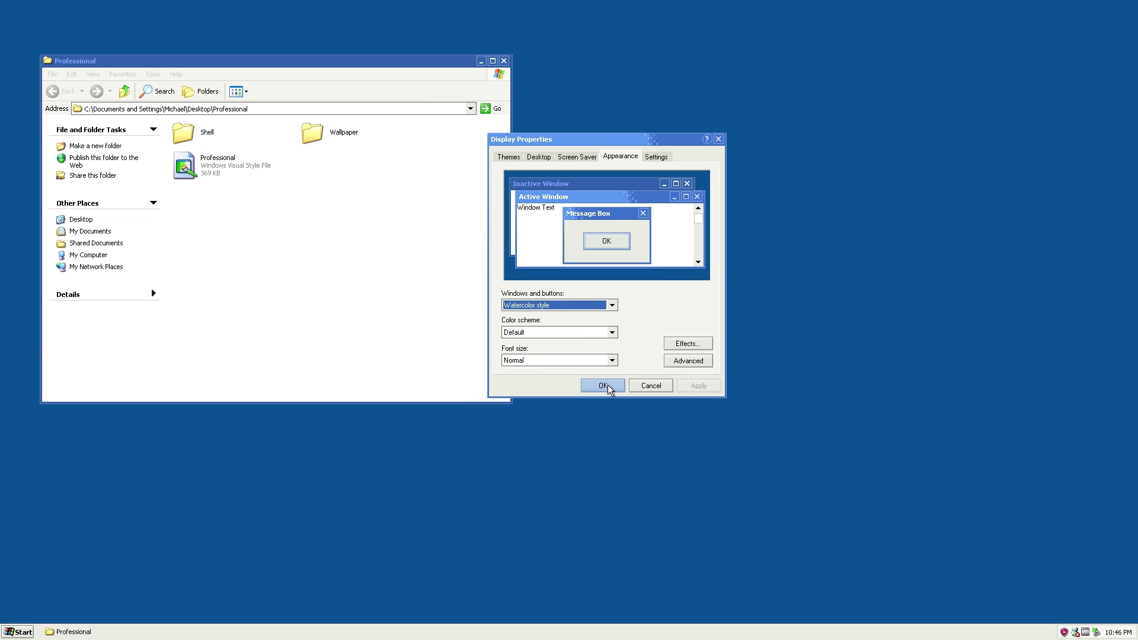
click(605, 386)
drag(349, 62, 620, 137)
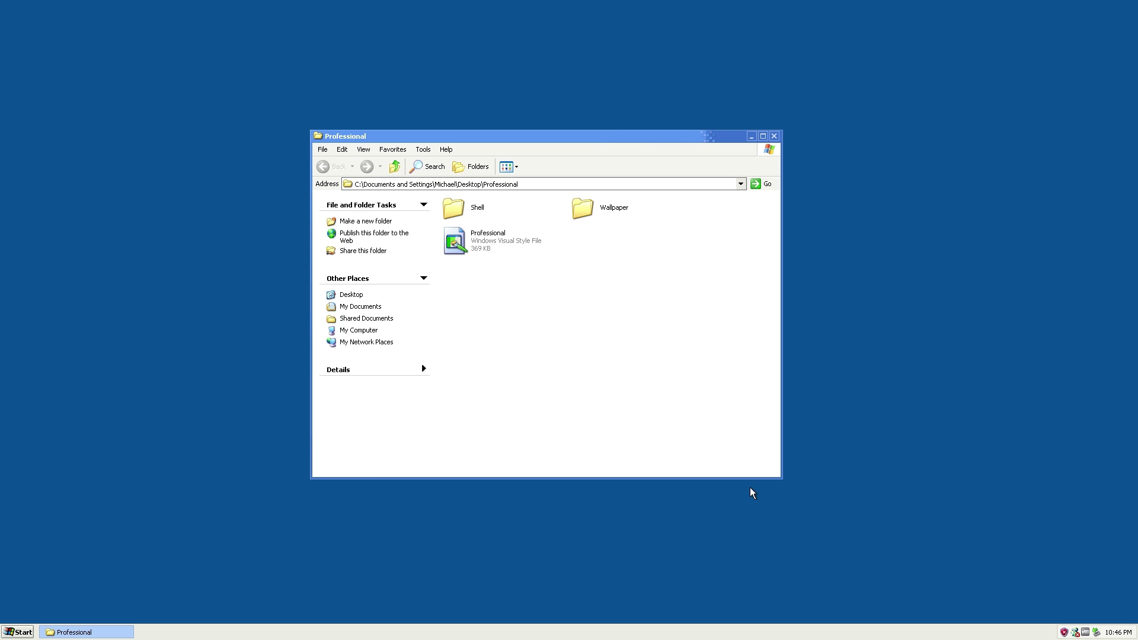
- Close the Professional folder and run winver, confirming Windows XP Version 5.1 Service Pack 3
click(775, 137)
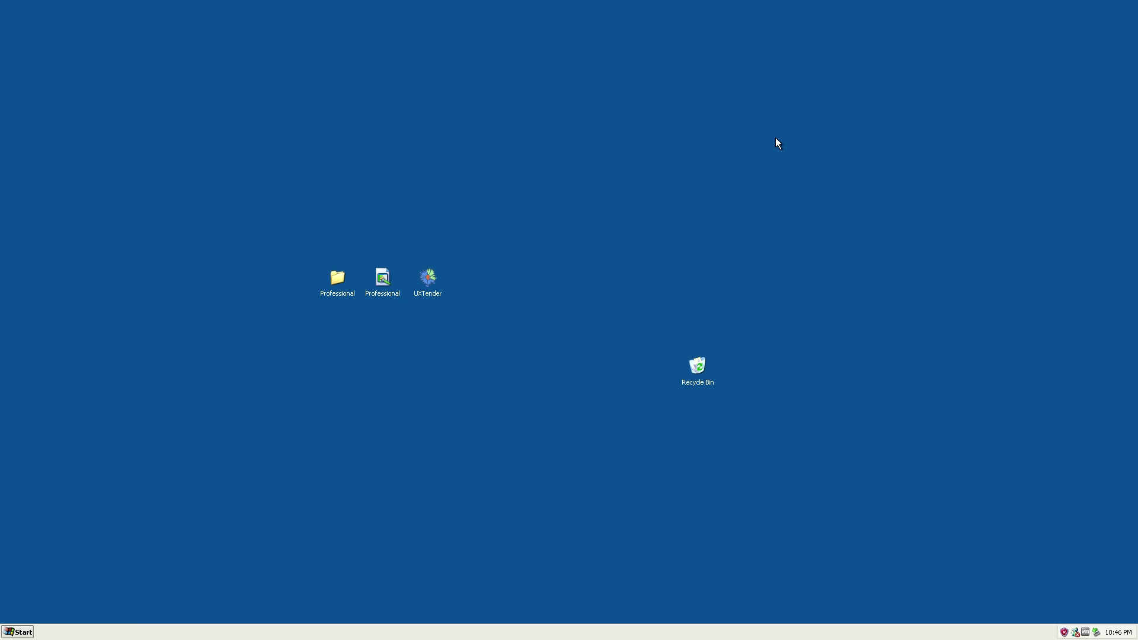
click(10, 635)
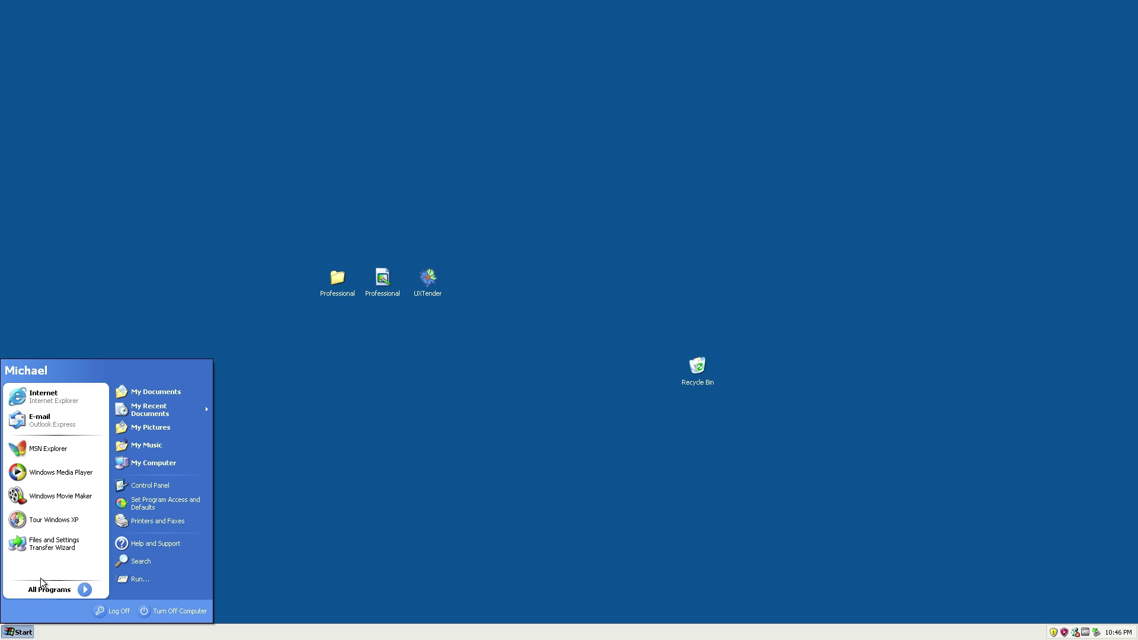
click(171, 575)
drag(141, 509, 148, 507)
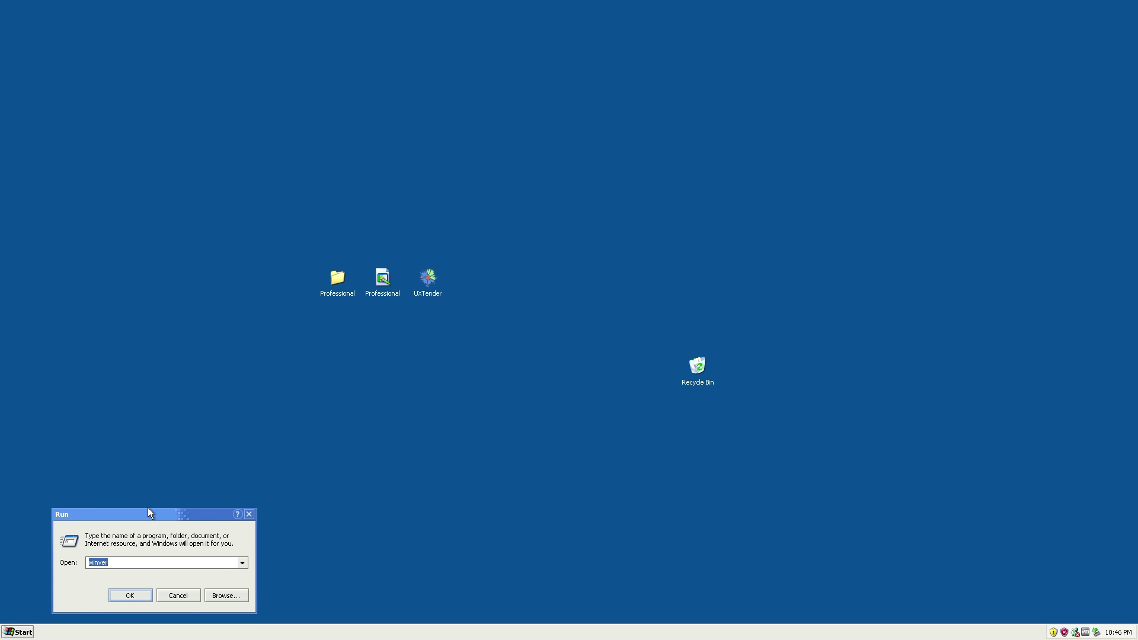
key(Return)
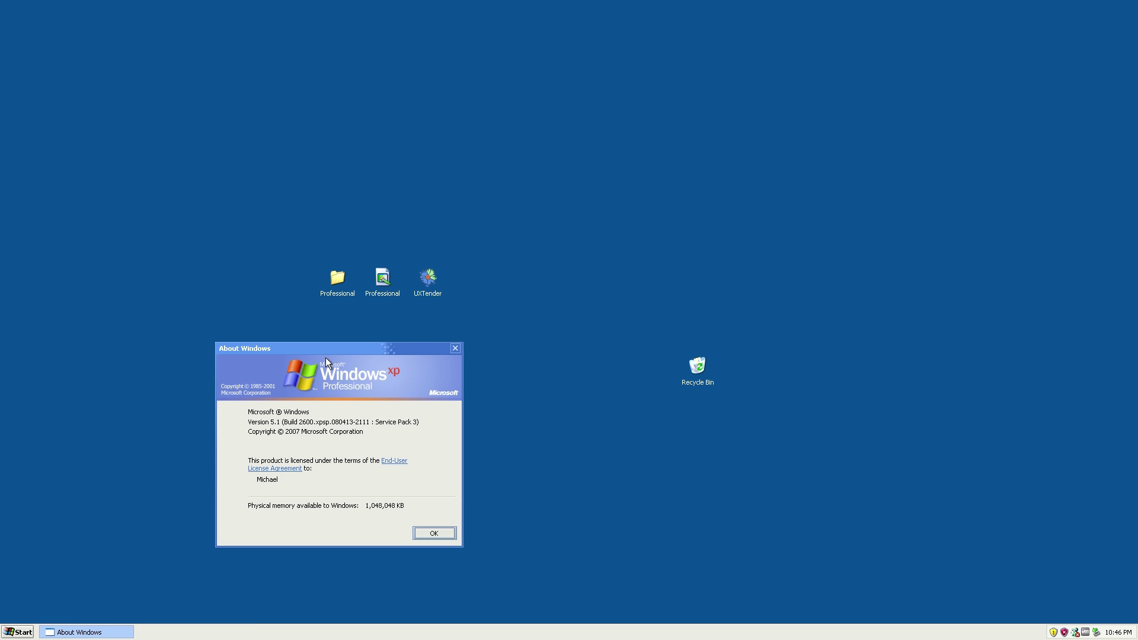
click(440, 541)
key(super)
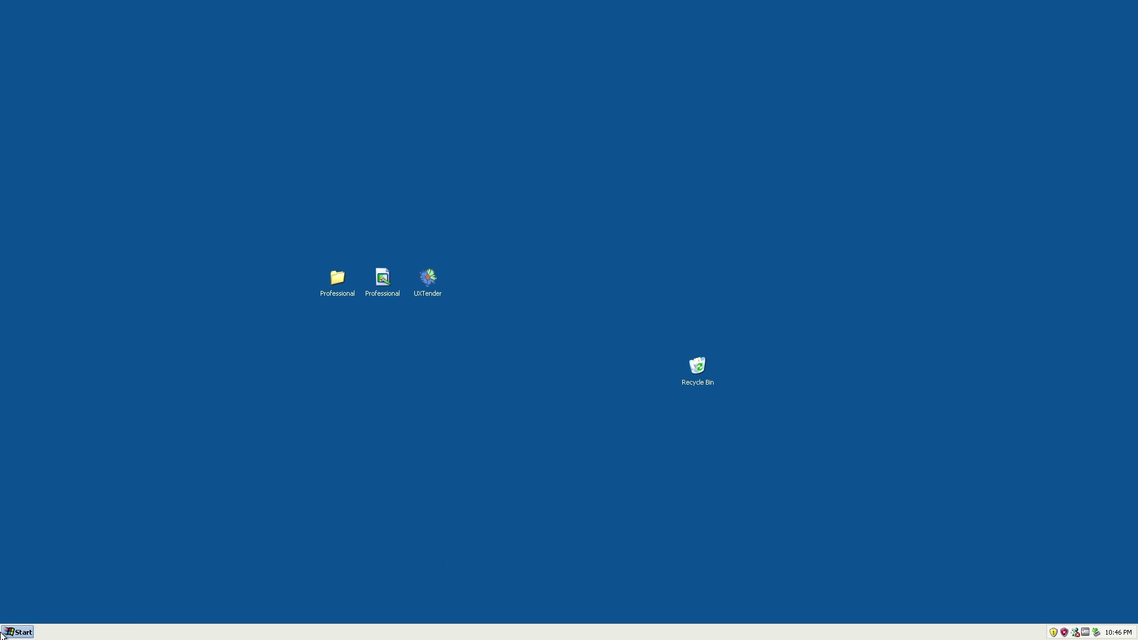
- Open My Computer in the Watercolor style, centre its window, then close it
click(162, 462)
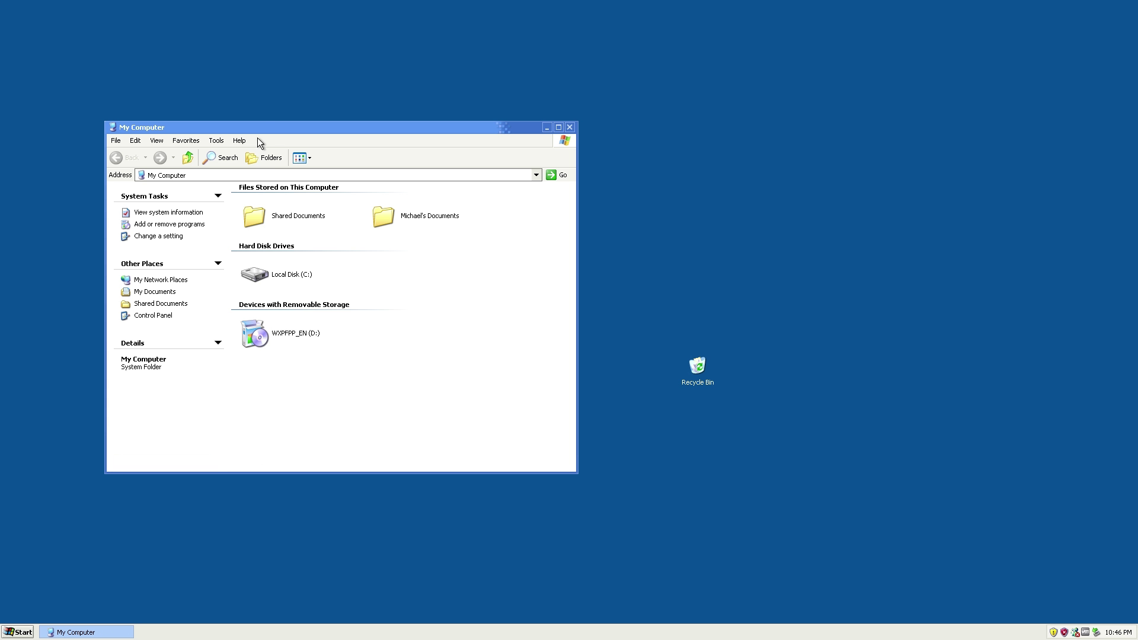
drag(261, 129, 458, 162)
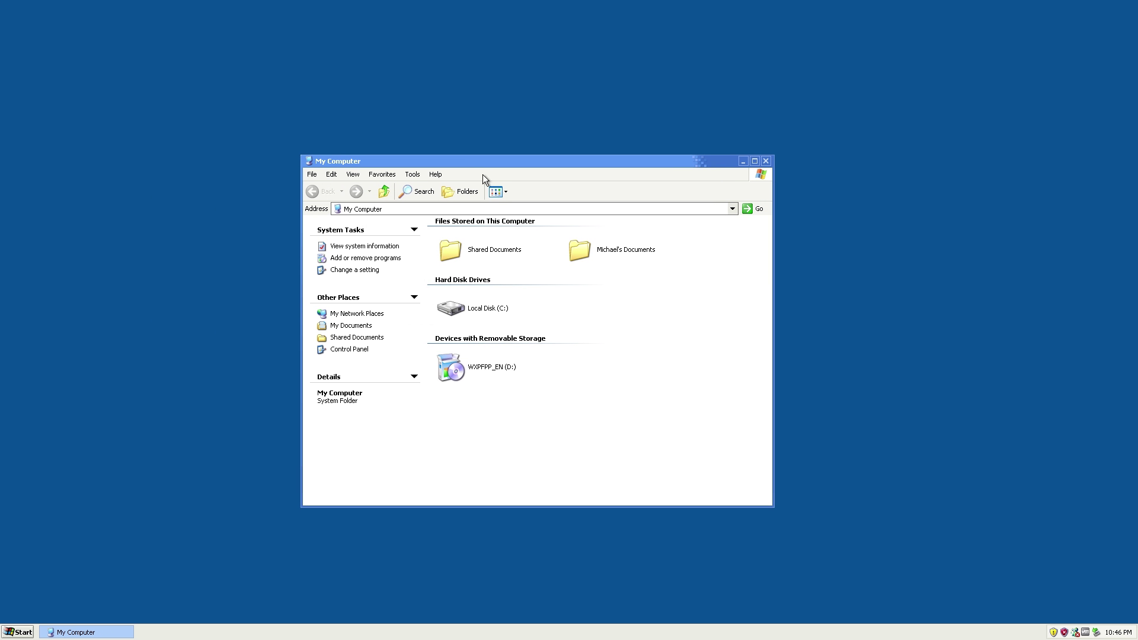
click(766, 162)
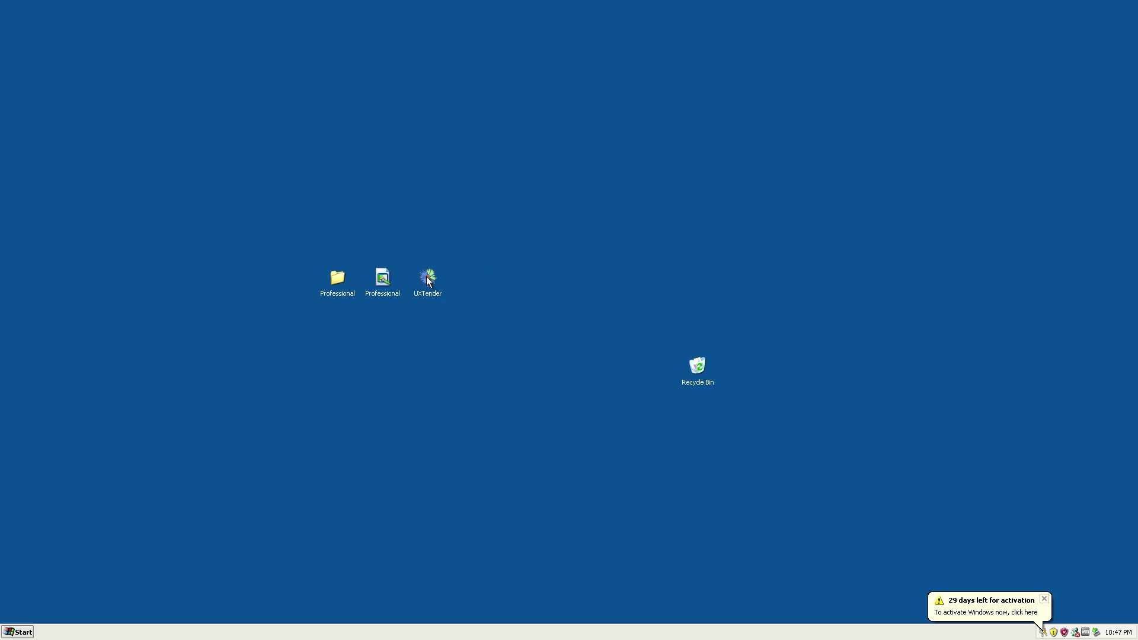
mouse_move(428, 281)
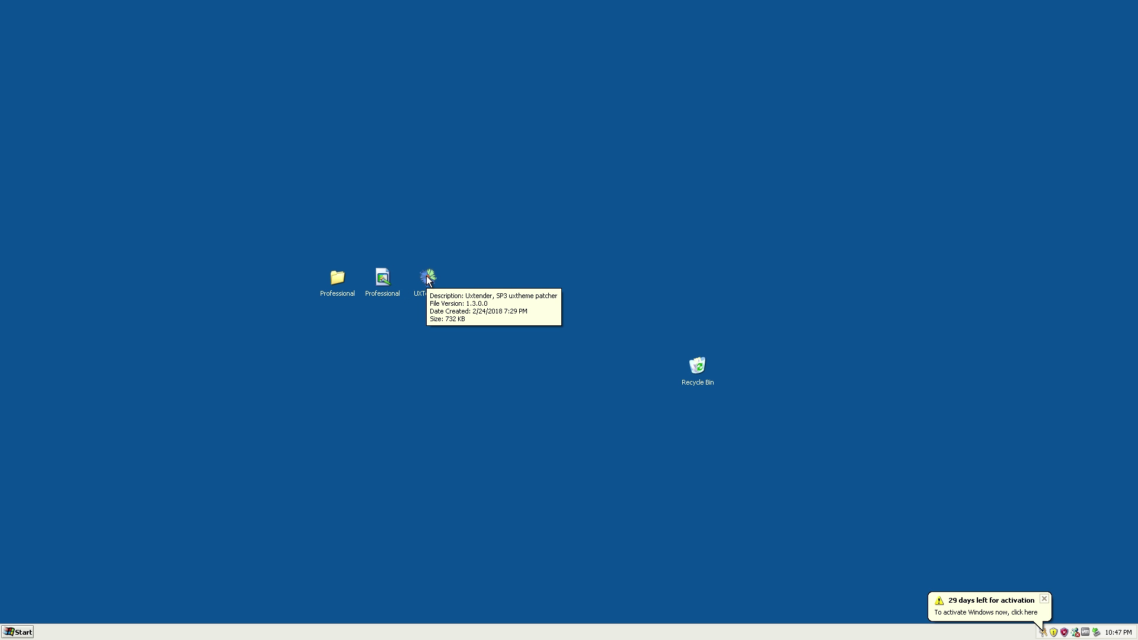